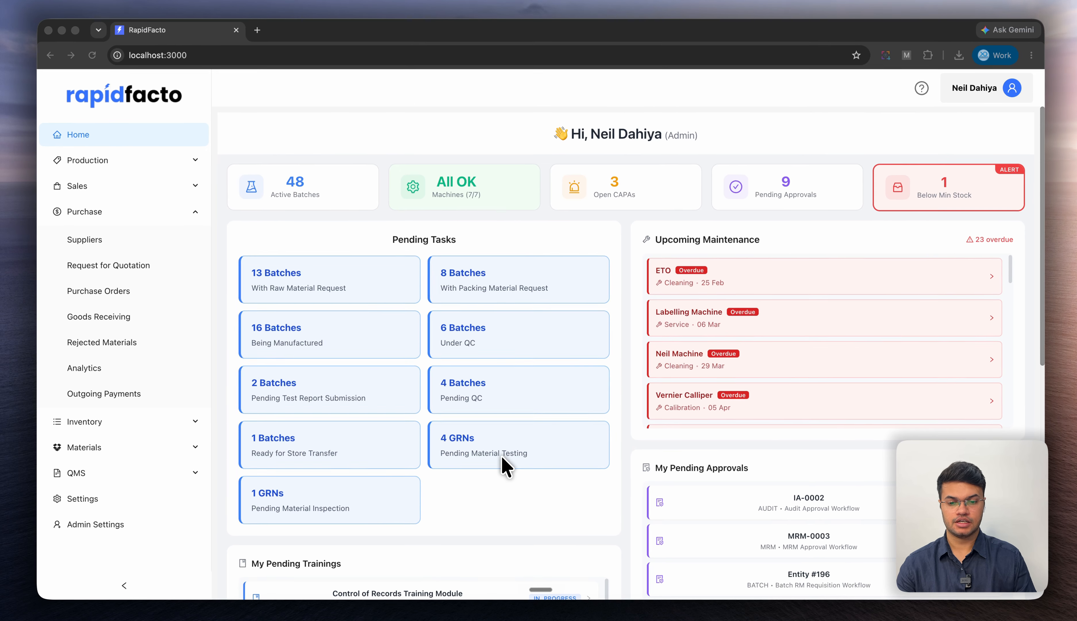
- Open GRN39 from the Goods Receiving list and start its material inspection
{"action": "left_click", "coordinate": [345, 504]}
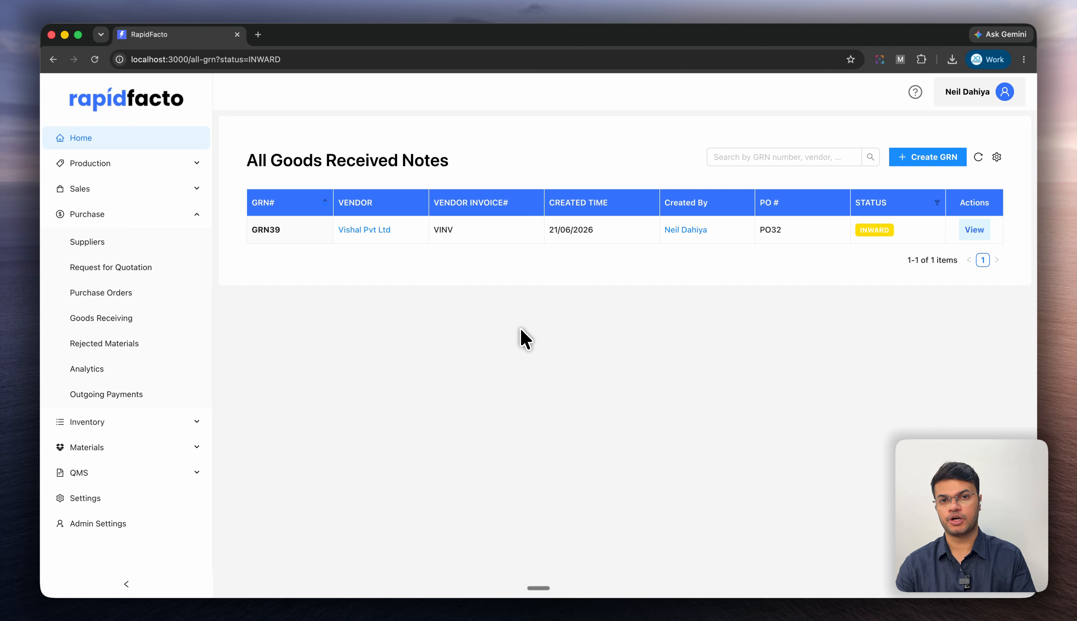
{"action": "left_click", "coordinate": [101, 317]}
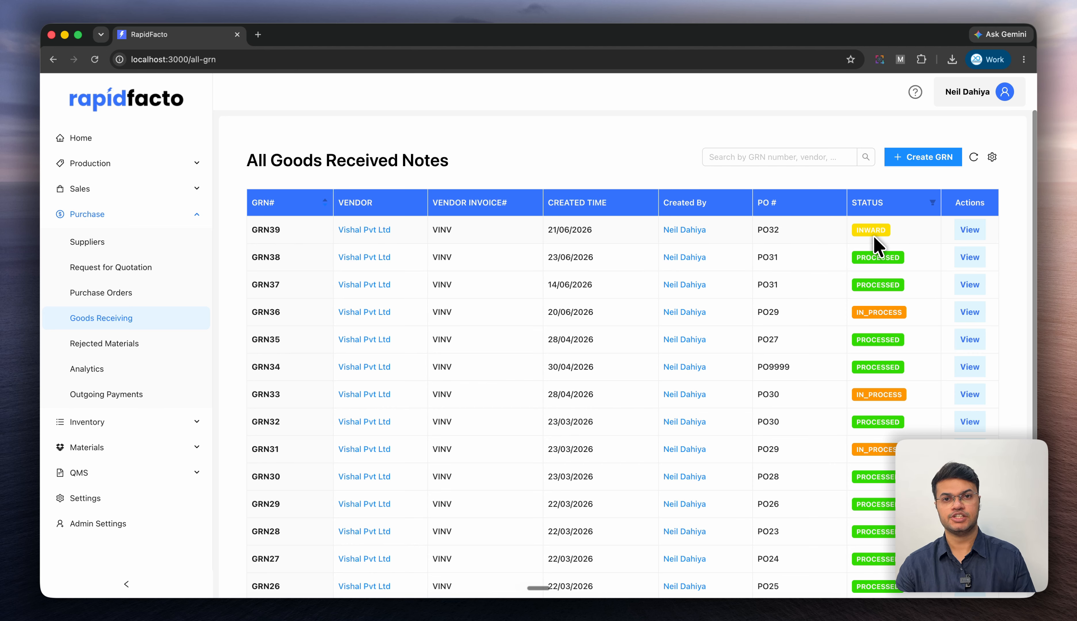
{"action": "left_click", "coordinate": [962, 234]}
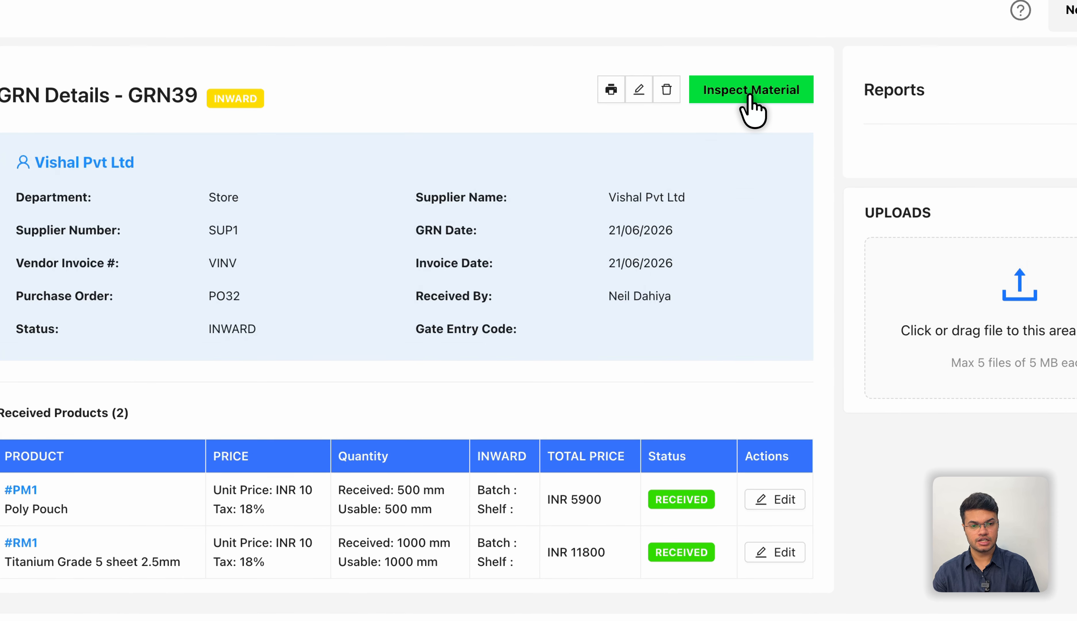
{"action": "left_click", "coordinate": [750, 96]}
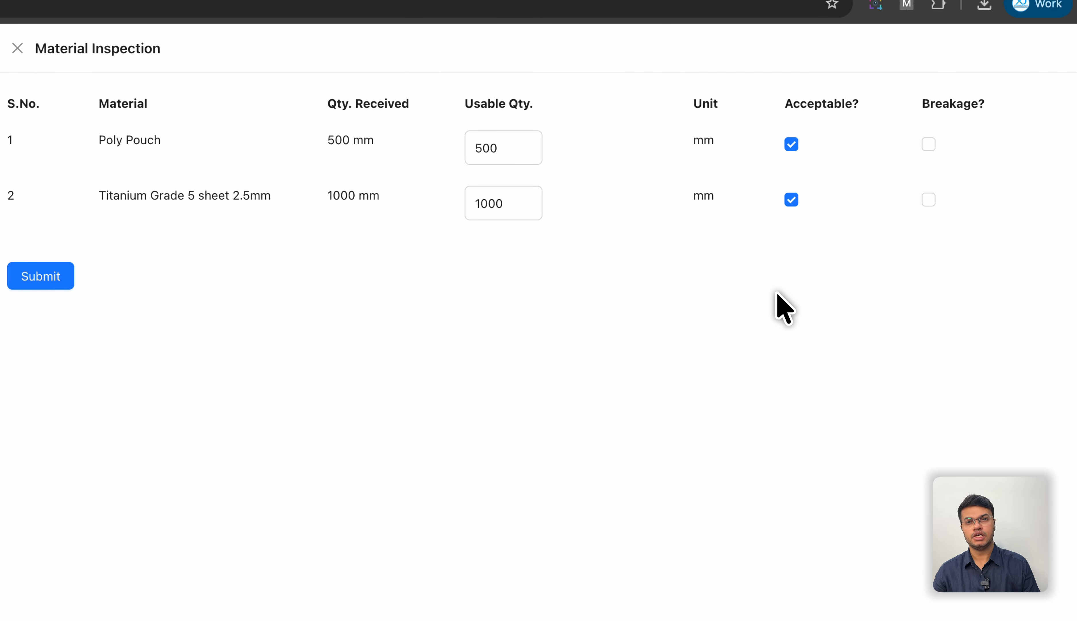
{"action": "left_click", "coordinate": [928, 144]}
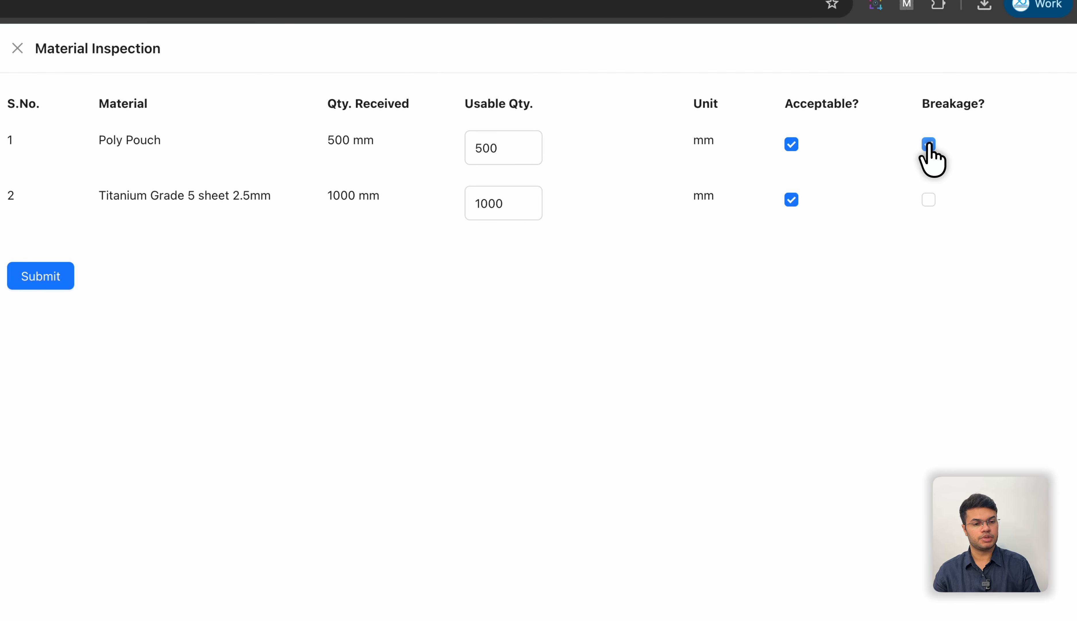
{"action": "left_click", "coordinate": [791, 145]}
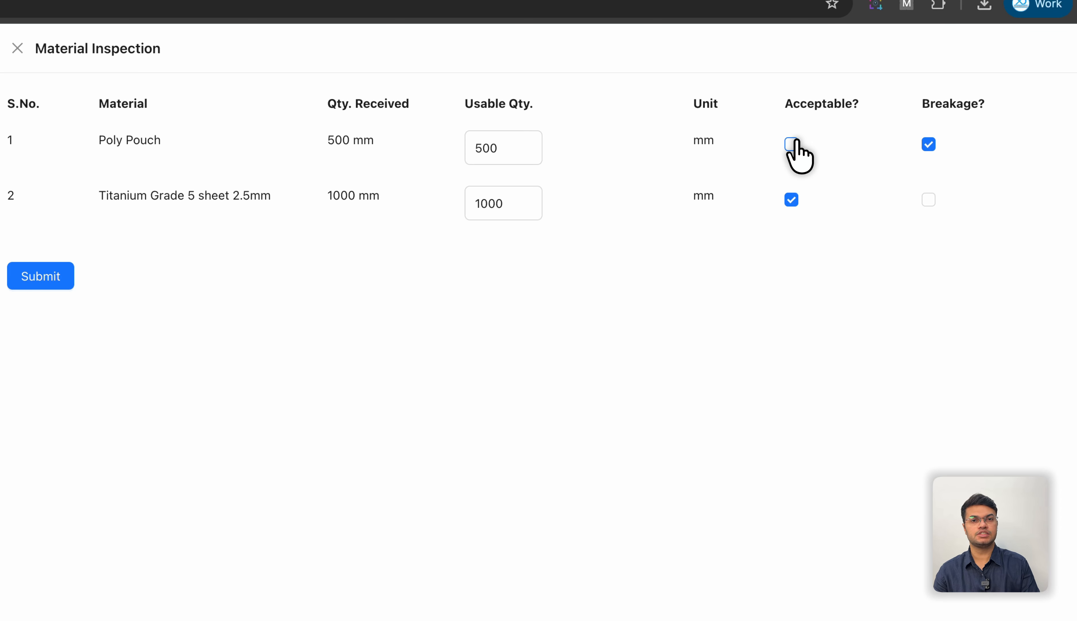
{"action": "left_click", "coordinate": [793, 145]}
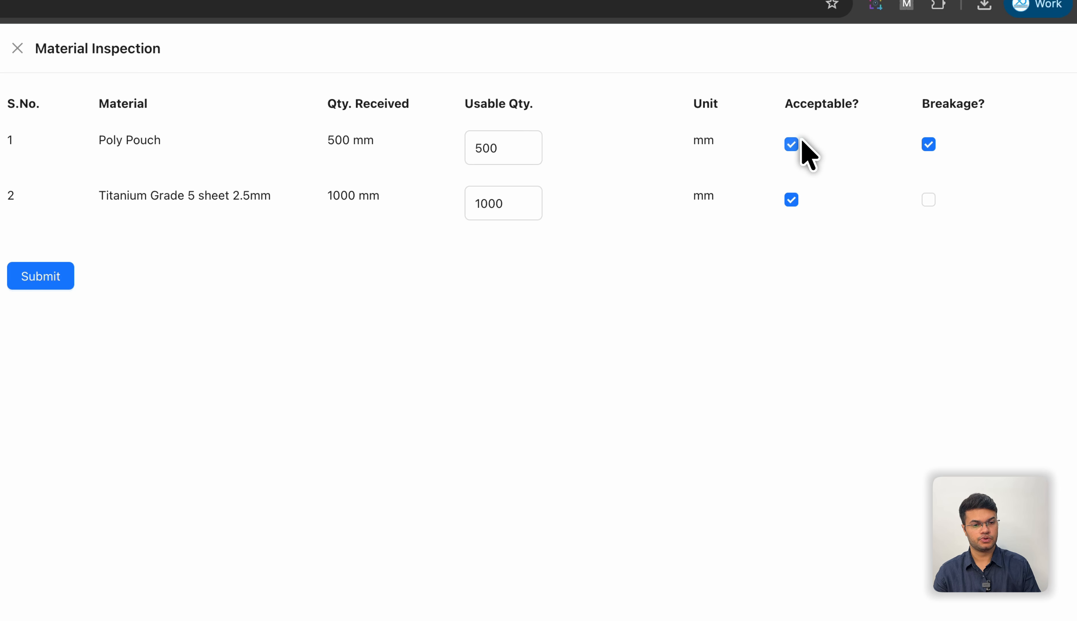
{"action": "left_click", "coordinate": [928, 145]}
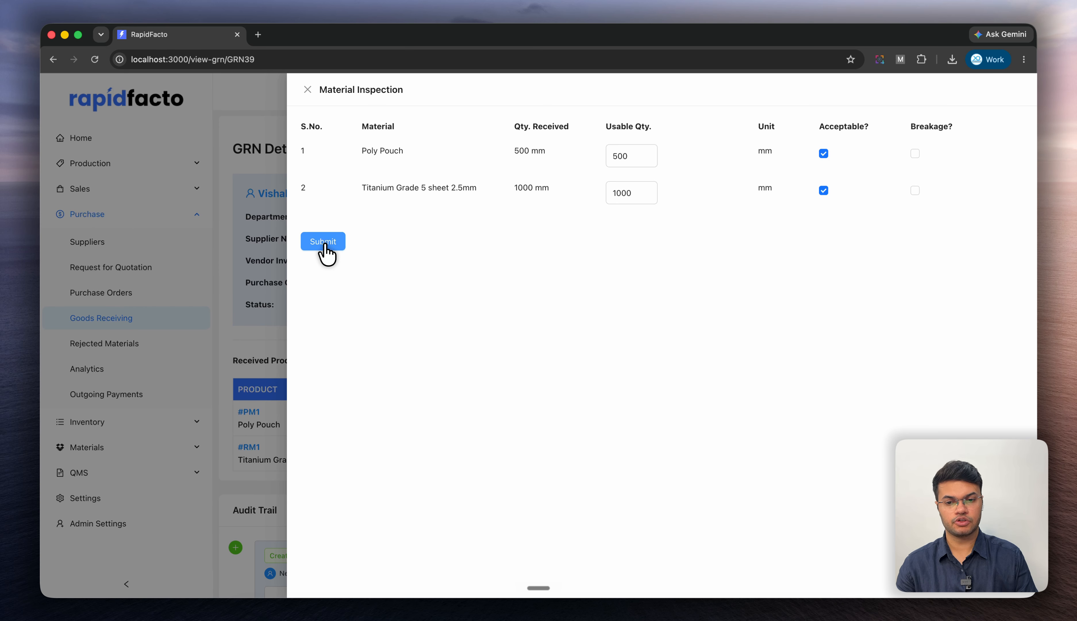
- Submit the material inspection and download the inspection report
{"action": "left_click", "coordinate": [323, 244]}
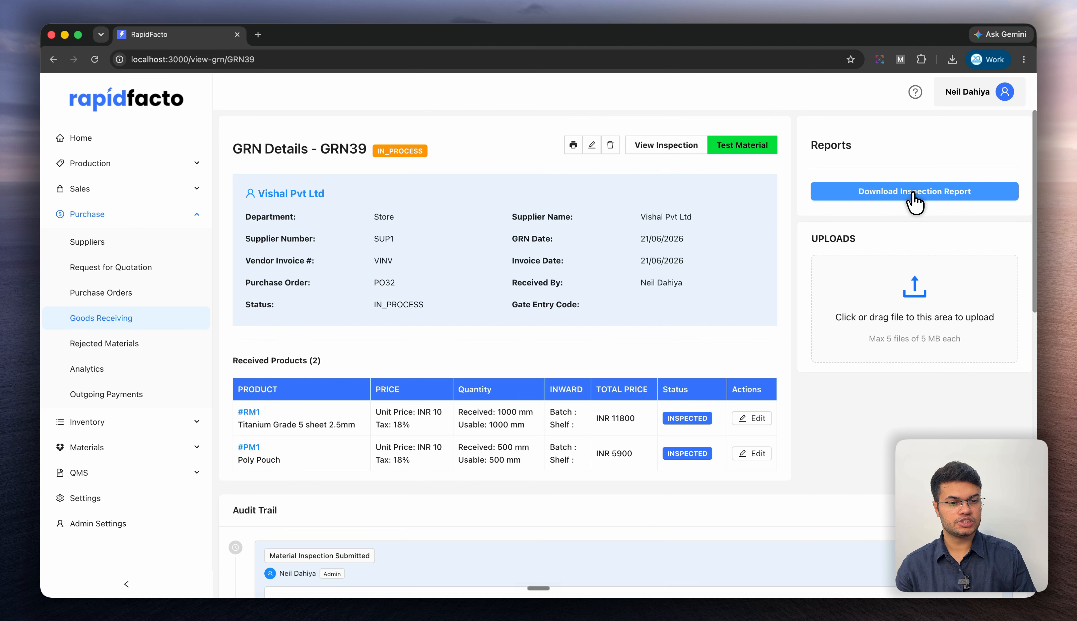
{"action": "left_click", "coordinate": [914, 195]}
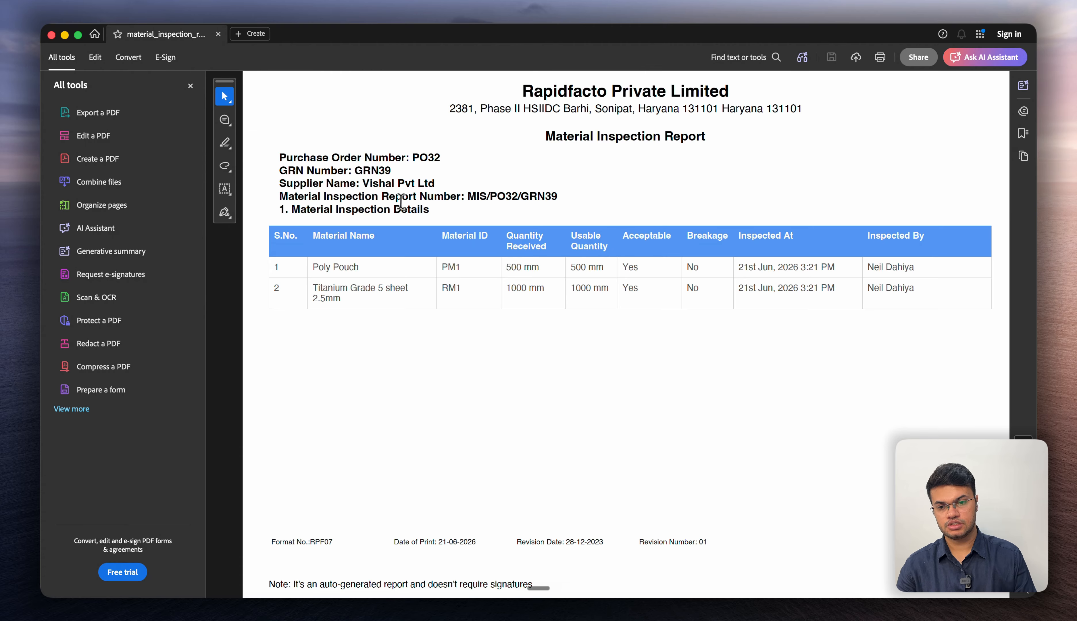
- Review the details in the downloaded Material Inspection Report PDF, then return to the browser
{"action": "left_click_drag", "start_coordinate": [280, 157], "coordinate": [395, 167]}
{"action": "left_click", "coordinate": [326, 192]}
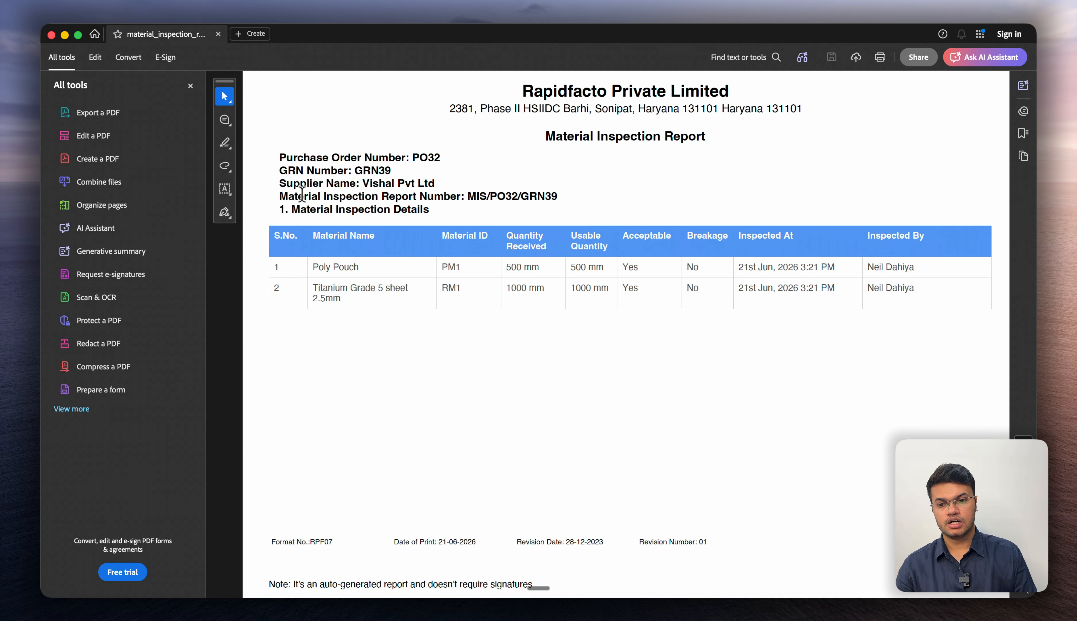
{"action": "left_click_drag", "start_coordinate": [280, 195], "coordinate": [565, 185]}
{"action": "left_click", "coordinate": [491, 211]}
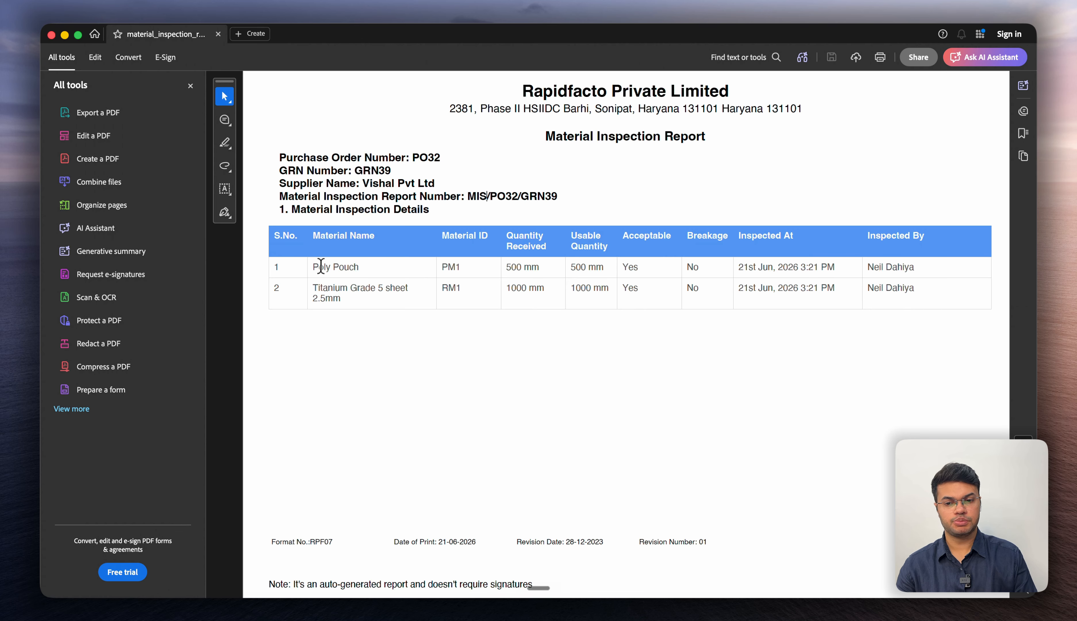
{"action": "left_click_drag", "start_coordinate": [510, 264], "coordinate": [607, 265]}
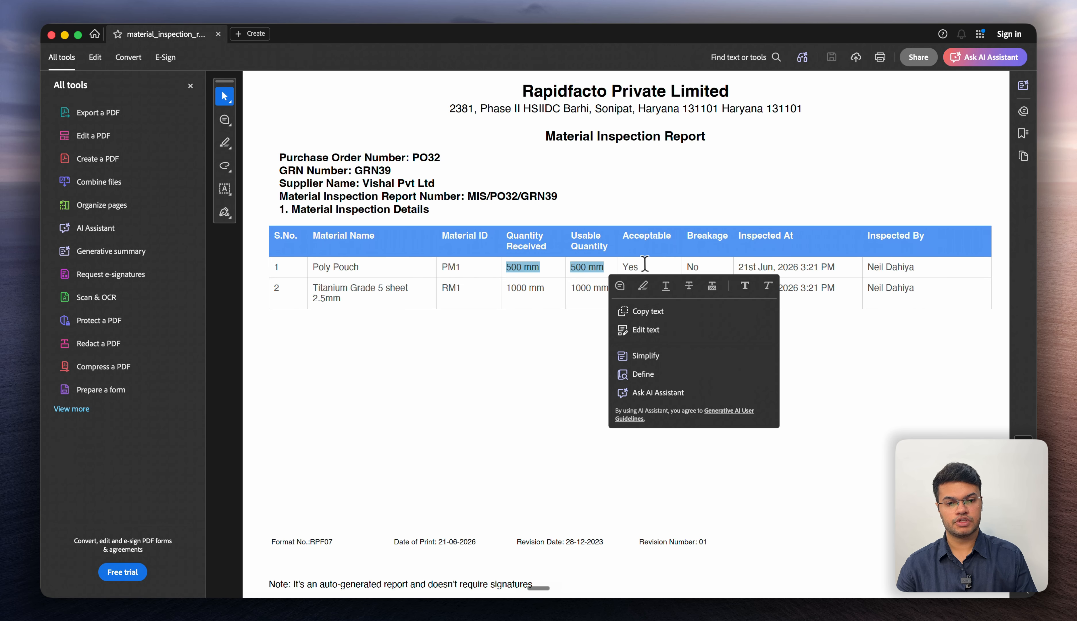
{"action": "left_click", "coordinate": [705, 264]}
{"action": "key", "text": "super+Tab"}
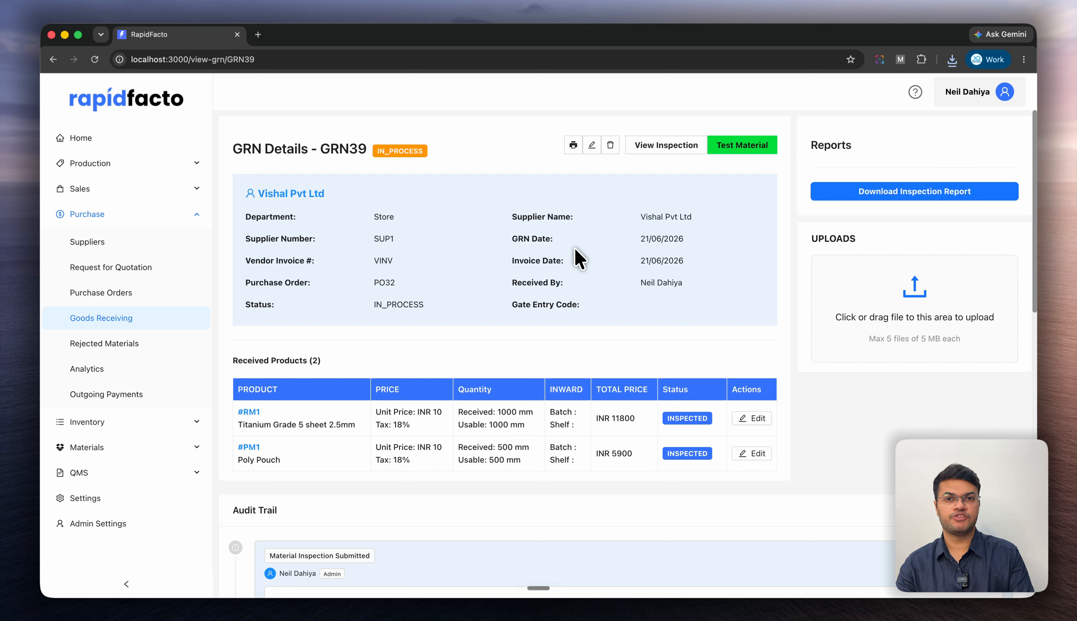
- Start material testing and set the Poly Pouch testing sample quantity to 10
{"action": "left_click", "coordinate": [743, 145]}
{"action": "left_click_drag", "start_coordinate": [453, 176], "coordinate": [386, 206]}
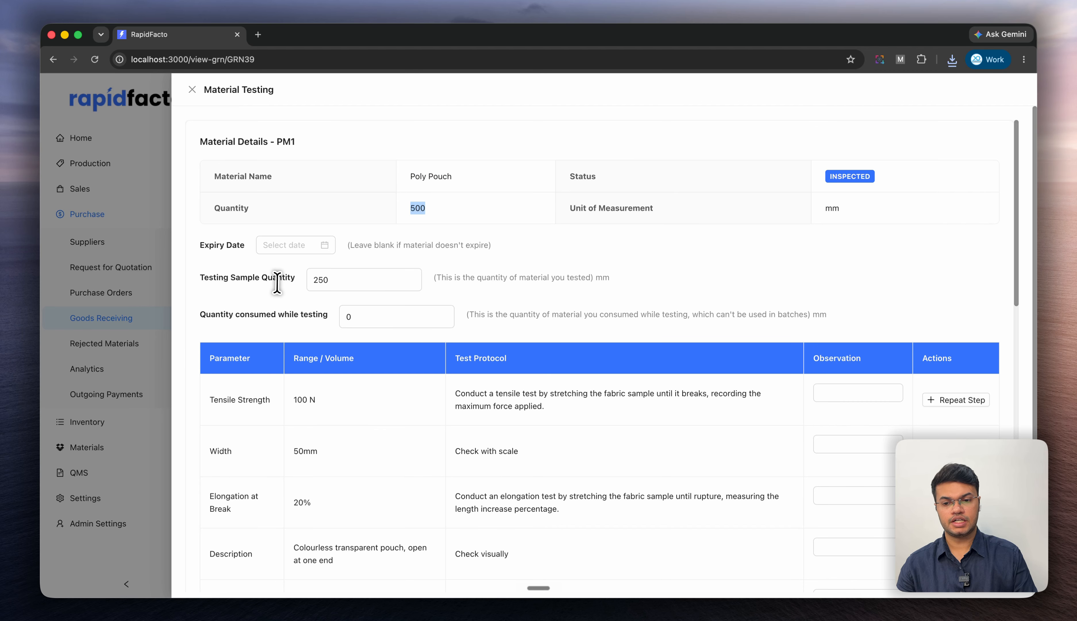
{"action": "left_click_drag", "start_coordinate": [328, 282], "coordinate": [282, 283]}
{"action": "type", "text": "10"}
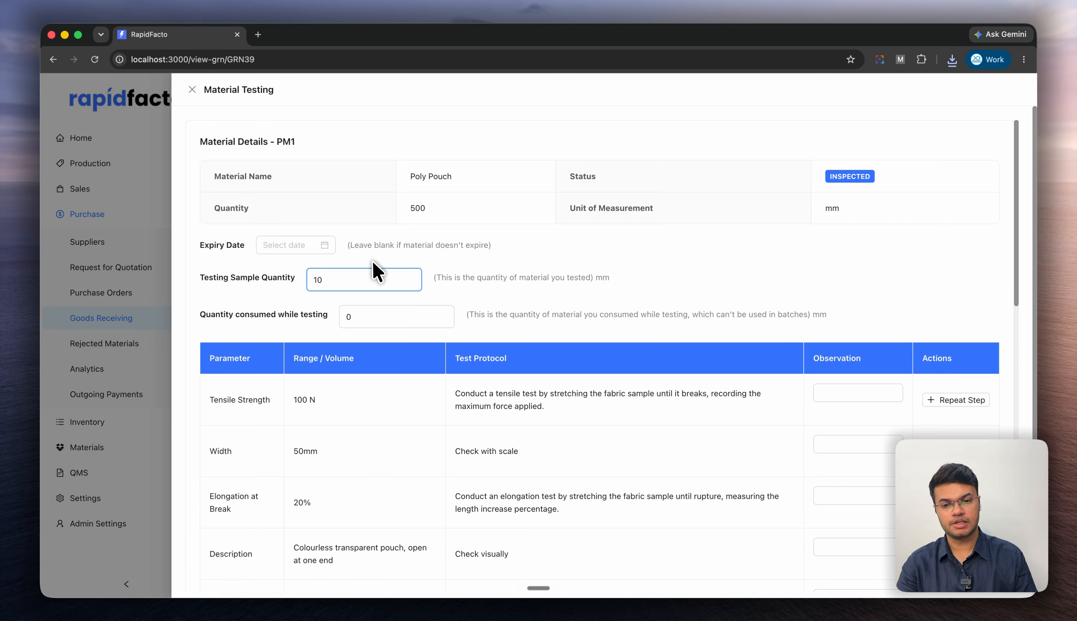
- Review the Poly Pouch test parameters, ranges and test protocols
{"action": "scroll", "coordinate": [534, 294], "scroll_direction": "down", "scroll_amount": 5}
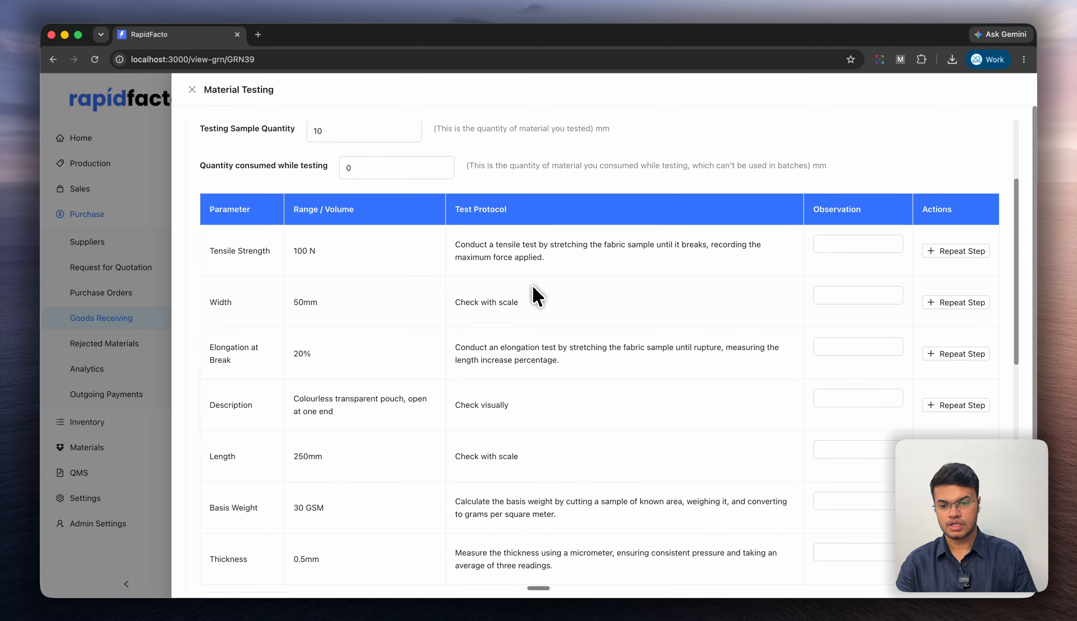
{"action": "scroll", "coordinate": [493, 257], "scroll_direction": "up", "scroll_amount": 1}
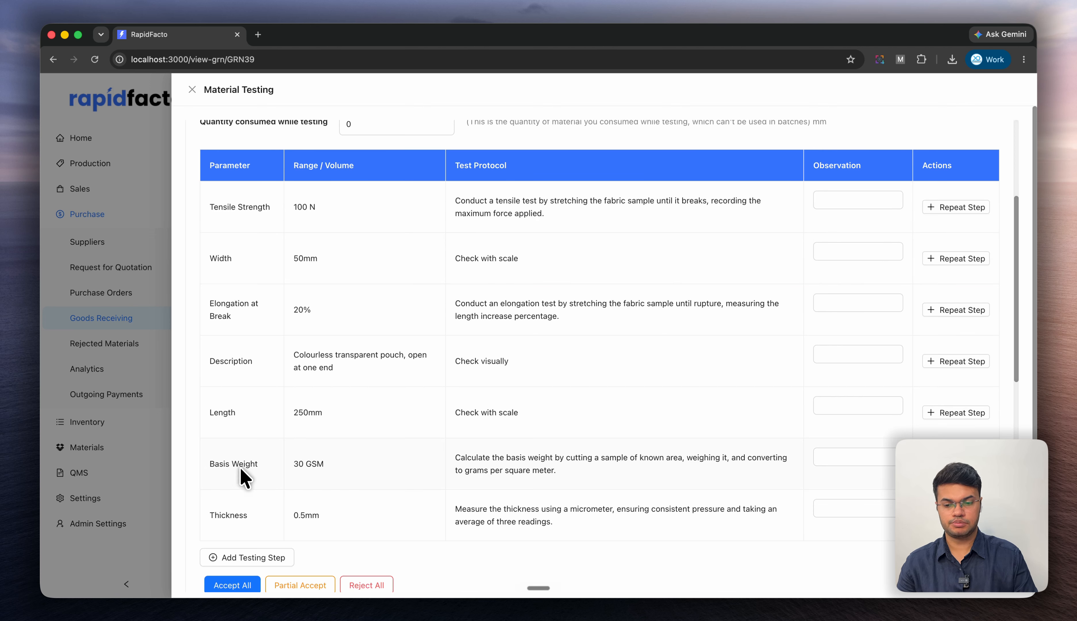
{"action": "left_click_drag", "start_coordinate": [209, 214], "coordinate": [304, 208]}
{"action": "left_click_drag", "start_coordinate": [201, 256], "coordinate": [258, 257]}
{"action": "left_click_drag", "start_coordinate": [208, 304], "coordinate": [267, 332]}
{"action": "left_click", "coordinate": [450, 242]}
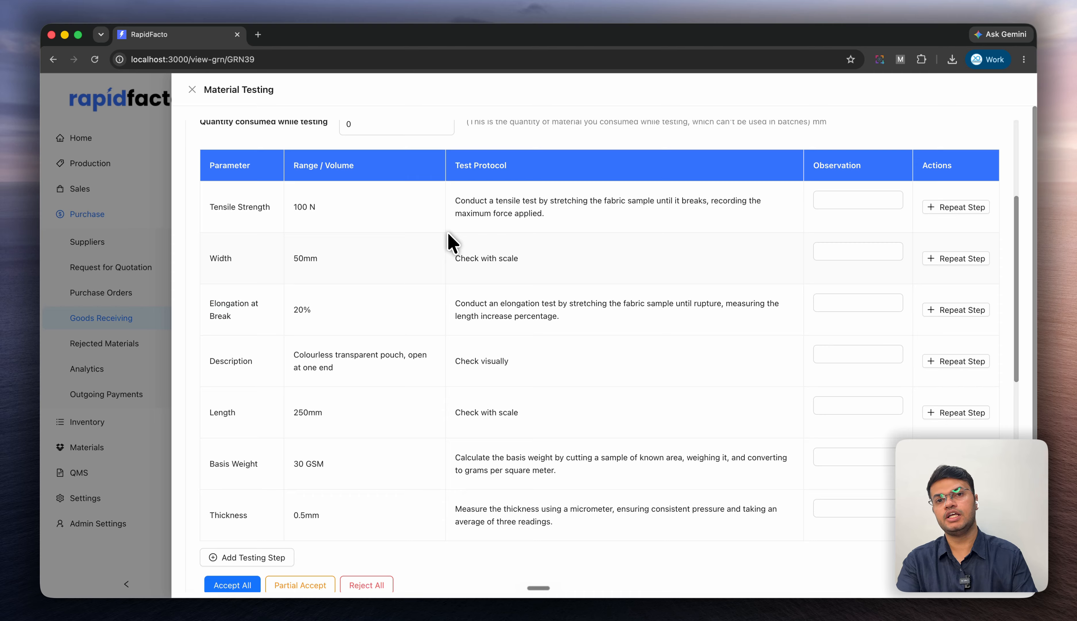
- Enter Complies as the Tensile Strength observation and copy that text
{"action": "left_click", "coordinate": [837, 201]}
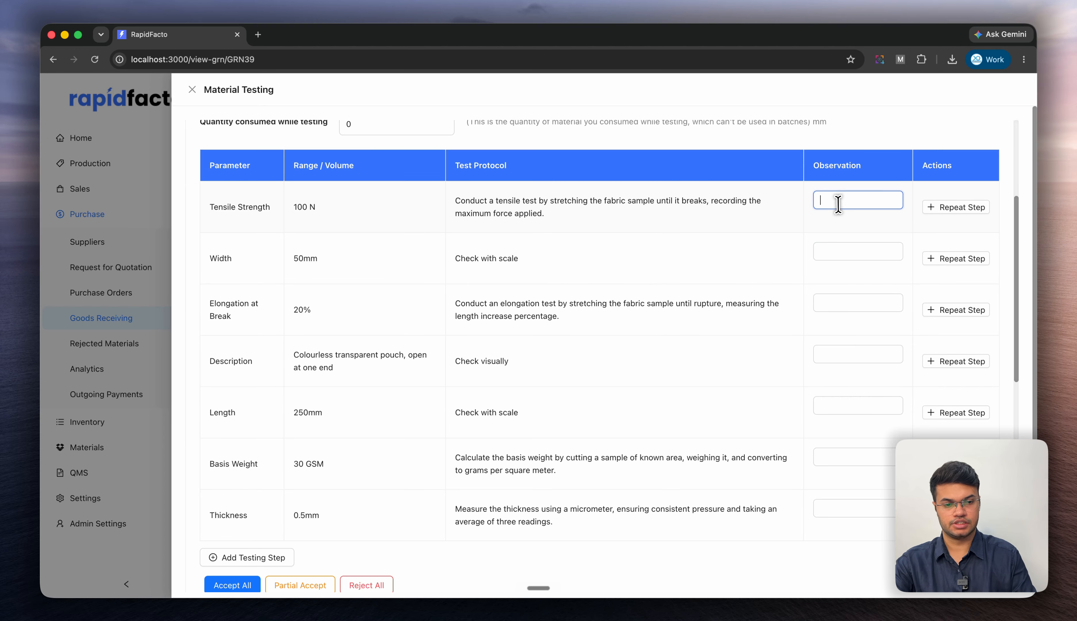
{"action": "type", "text": "Complies"}
{"action": "double_click", "coordinate": [838, 202]}
{"action": "key", "text": "super+c"}
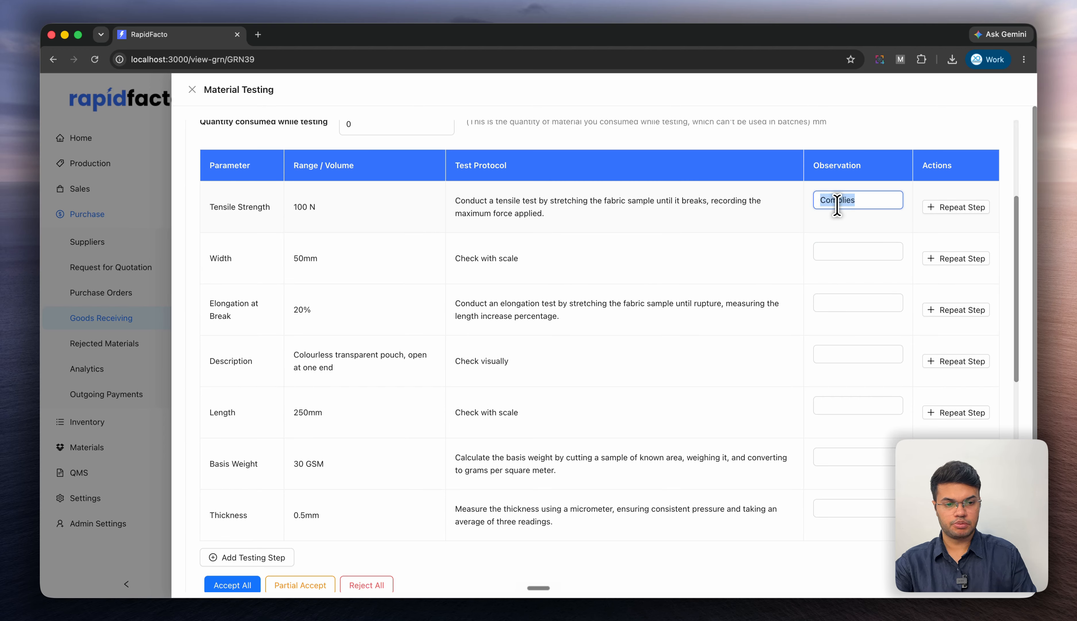
- Paste Complies into the Width, Elongation at Break, Description, Length, Basis Weight and Thickness observations
{"action": "left_click", "coordinate": [847, 253]}
{"action": "key", "text": "super+v"}
{"action": "left_click", "coordinate": [846, 303]}
{"action": "key", "text": "super+v"}
{"action": "left_click", "coordinate": [818, 353]}
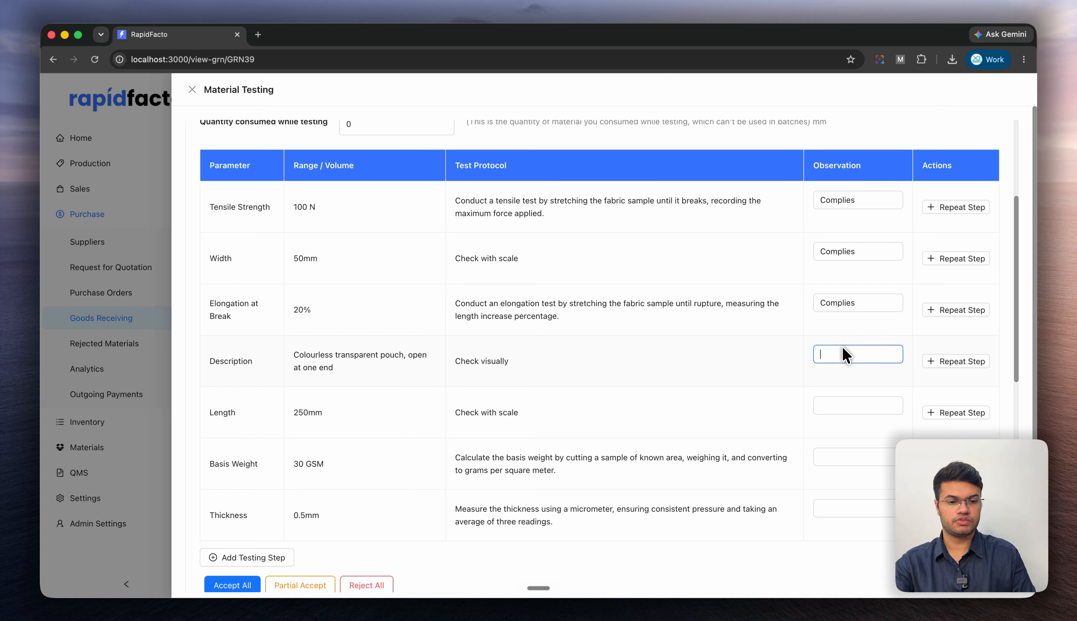
{"action": "key", "text": "super+v"}
{"action": "left_click", "coordinate": [844, 406]}
{"action": "key", "text": "super+v"}
{"action": "left_click", "coordinate": [842, 458]}
{"action": "key", "text": "super+v"}
{"action": "left_click", "coordinate": [842, 509]}
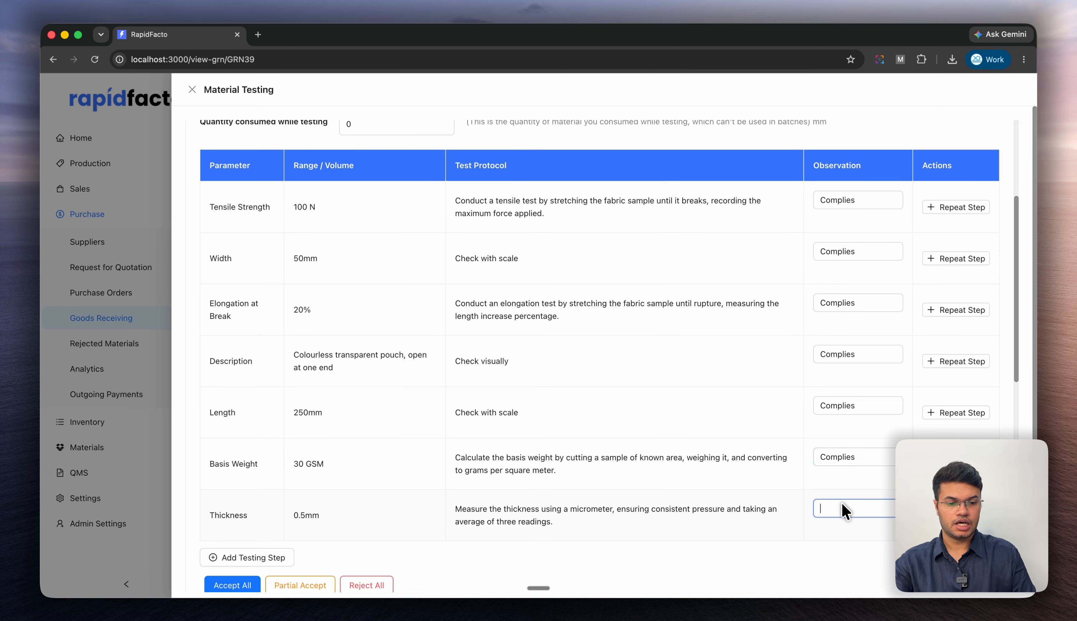
{"action": "key", "text": "super+v"}
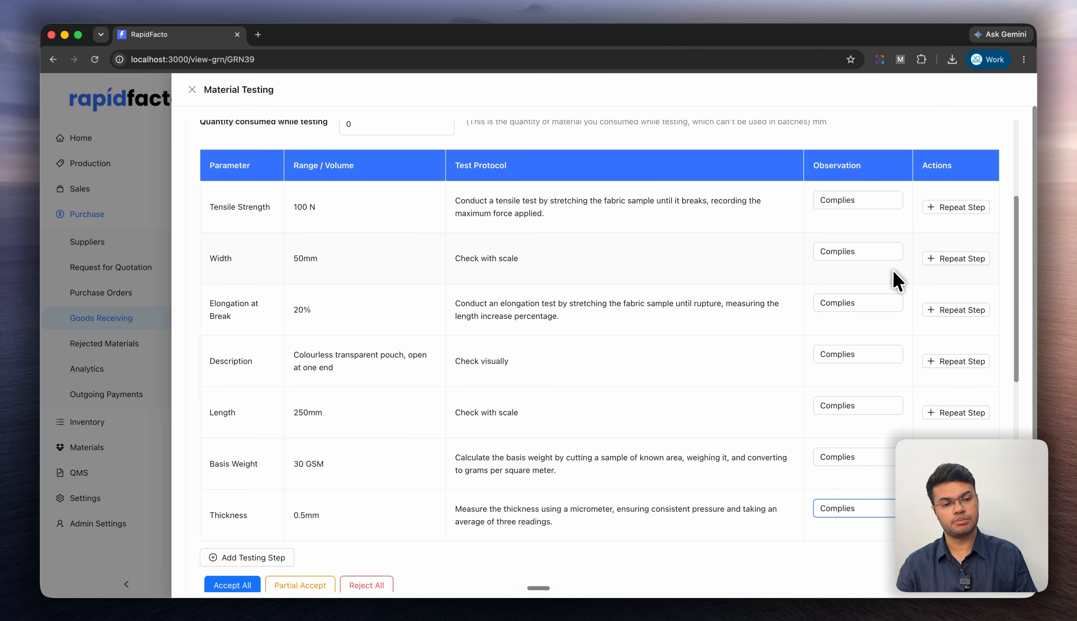
- Accept all Poly Pouch test results
{"action": "scroll", "coordinate": [767, 318], "scroll_direction": "down", "scroll_amount": 4}
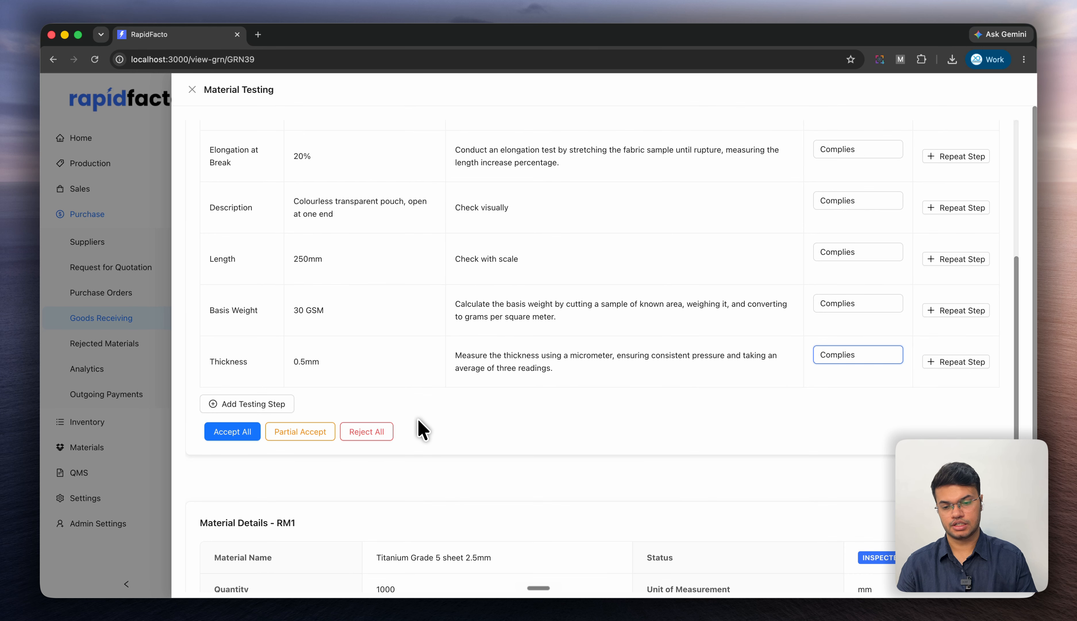
{"action": "left_click", "coordinate": [253, 430]}
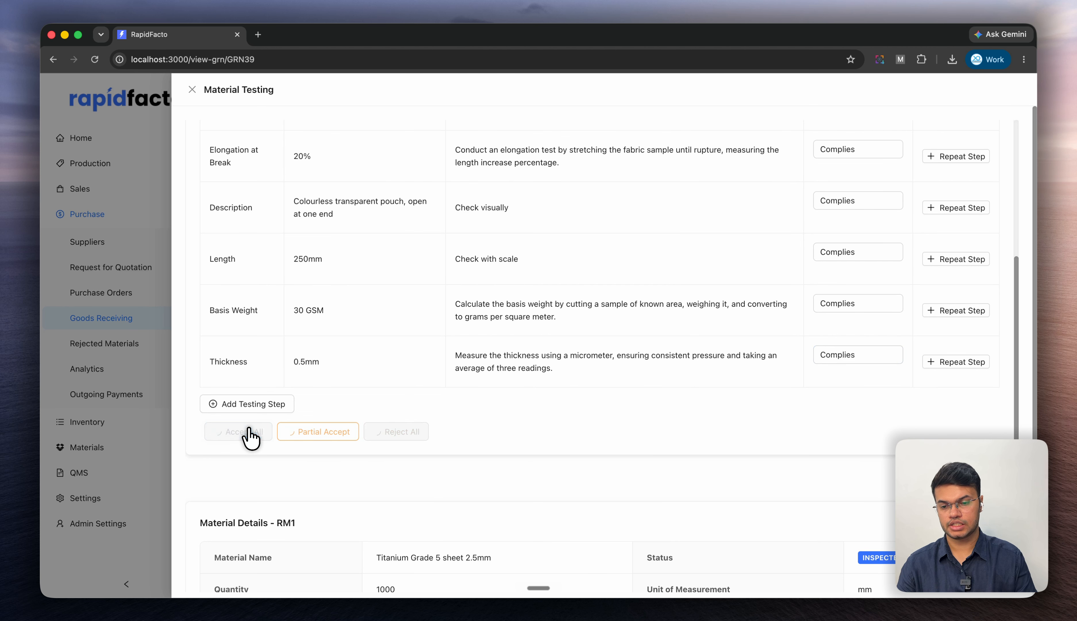